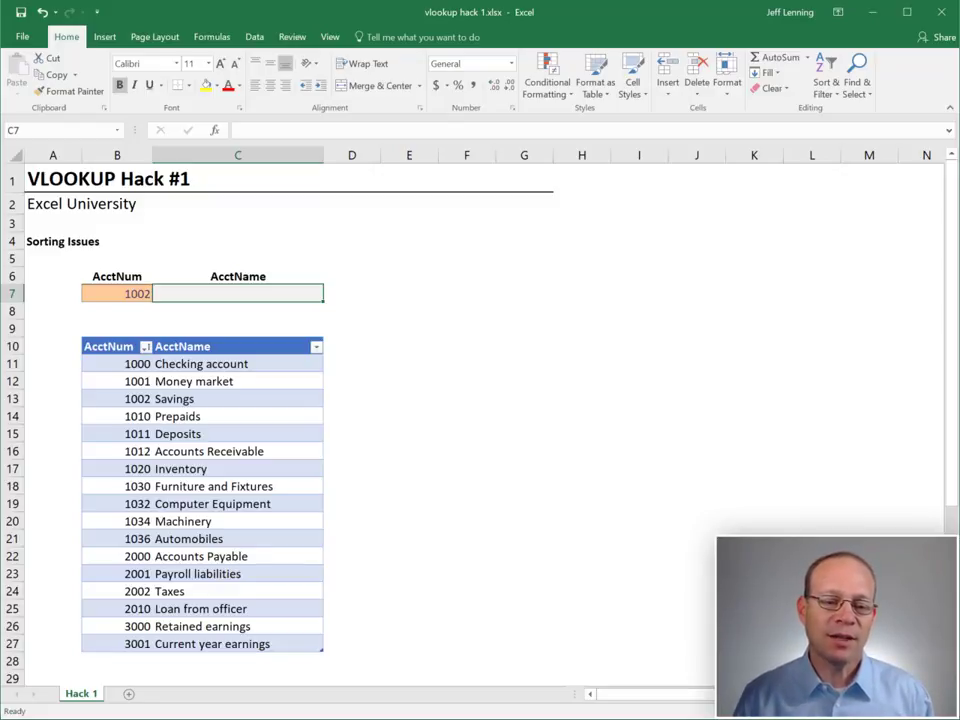
- Check account 1002 in B7 and the account table, then select C7 for the formula
left_click(125, 293)
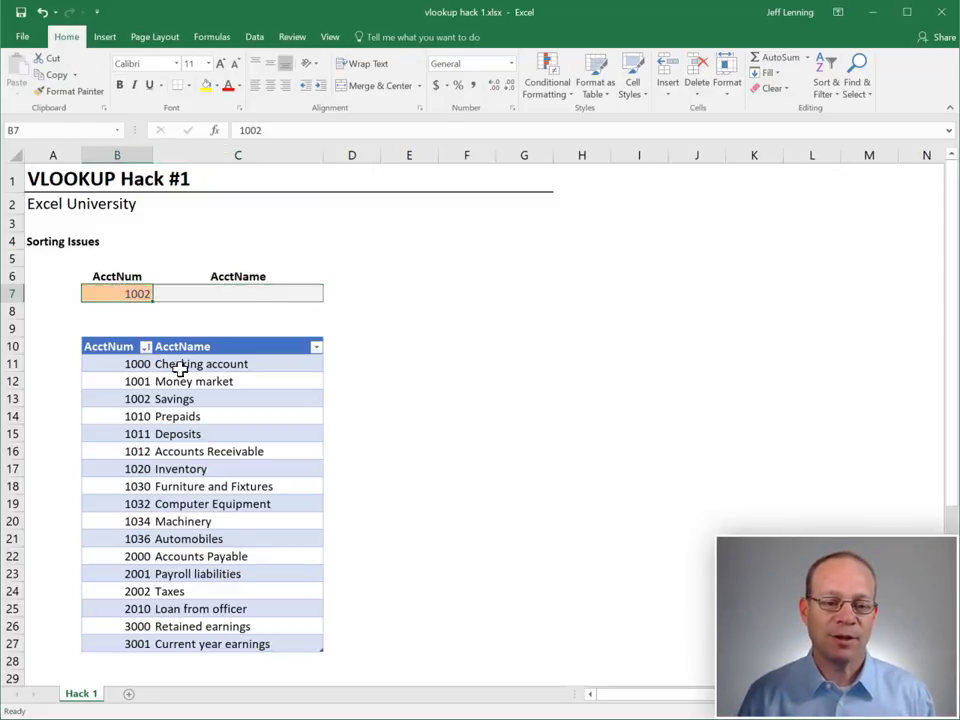
left_click_drag(130, 364, 223, 645)
left_click(304, 414)
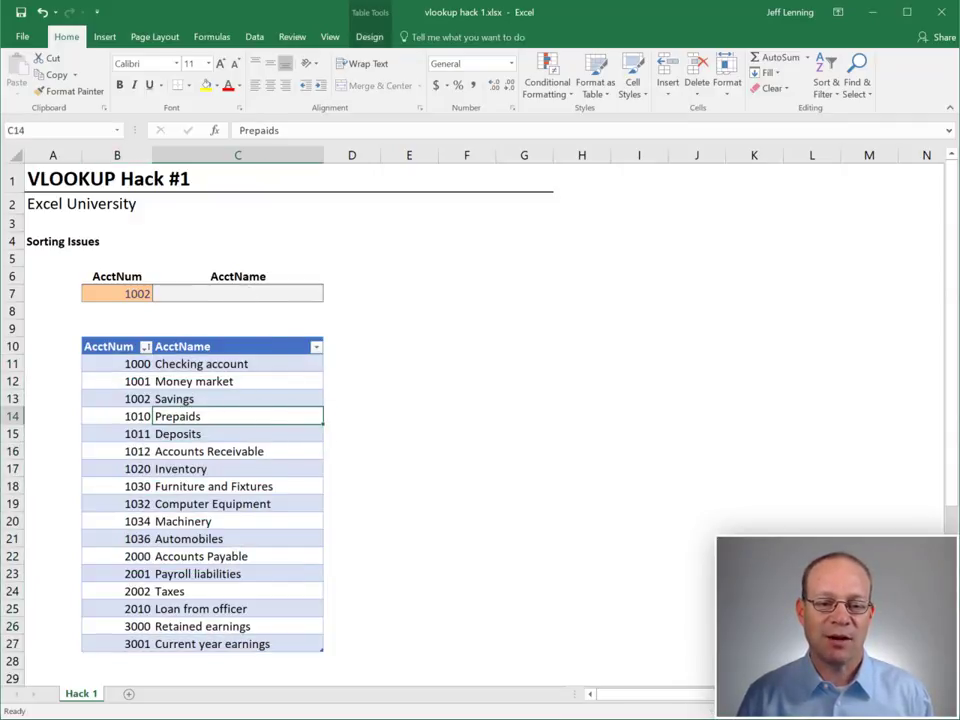
left_click(240, 295)
- Enter =VLOOKUP(B7,Table1,2) in C7, returning Savings for account 1002
type("=")
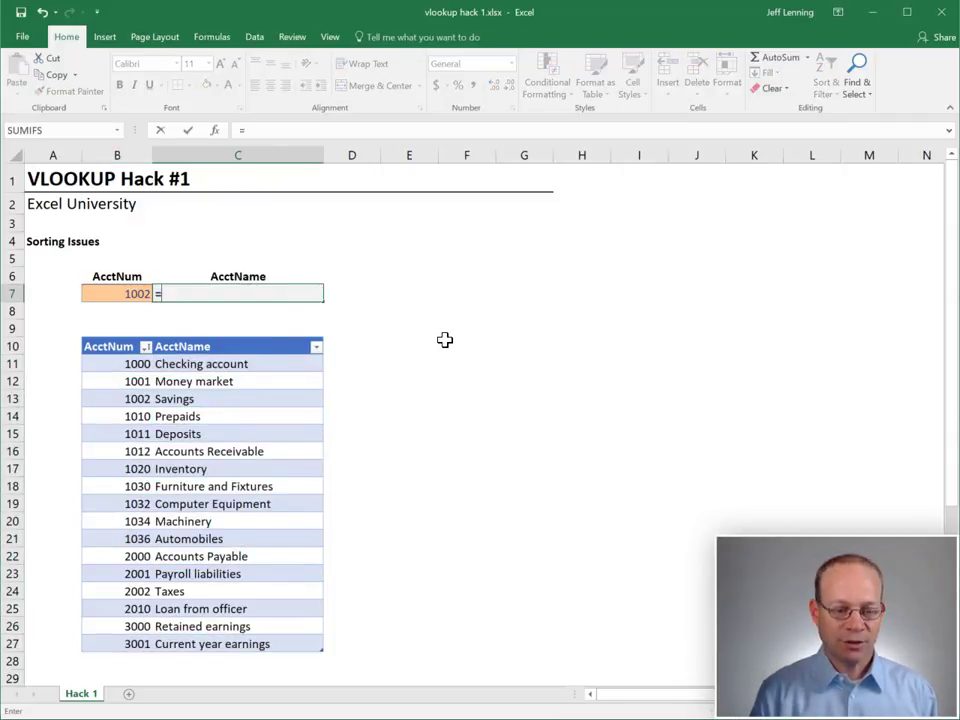
type("vl")
key("Tab")
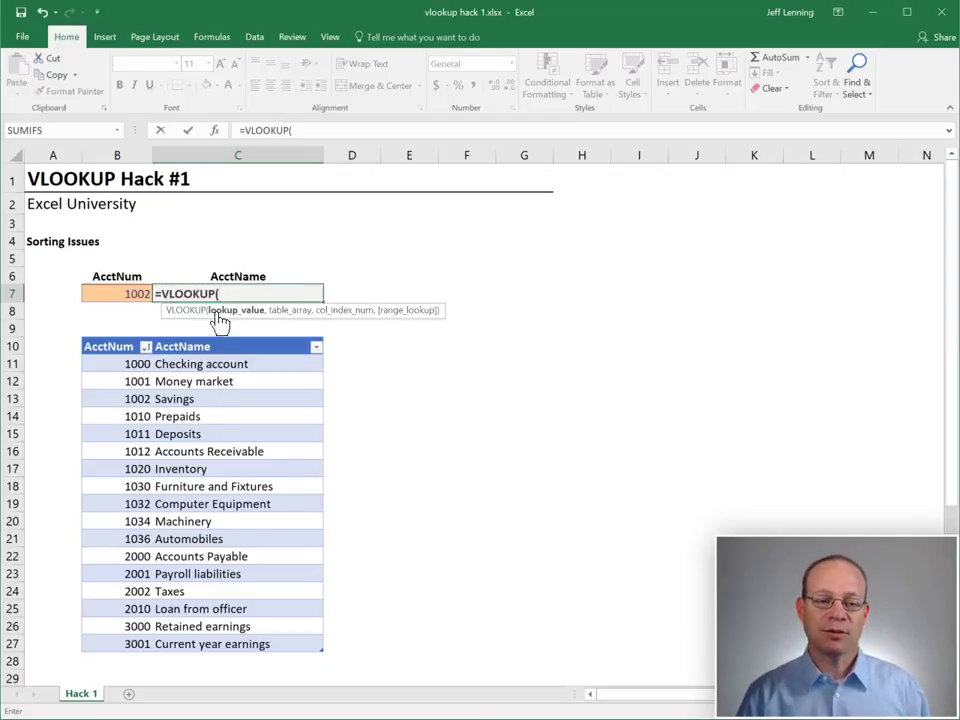
left_click(133, 292)
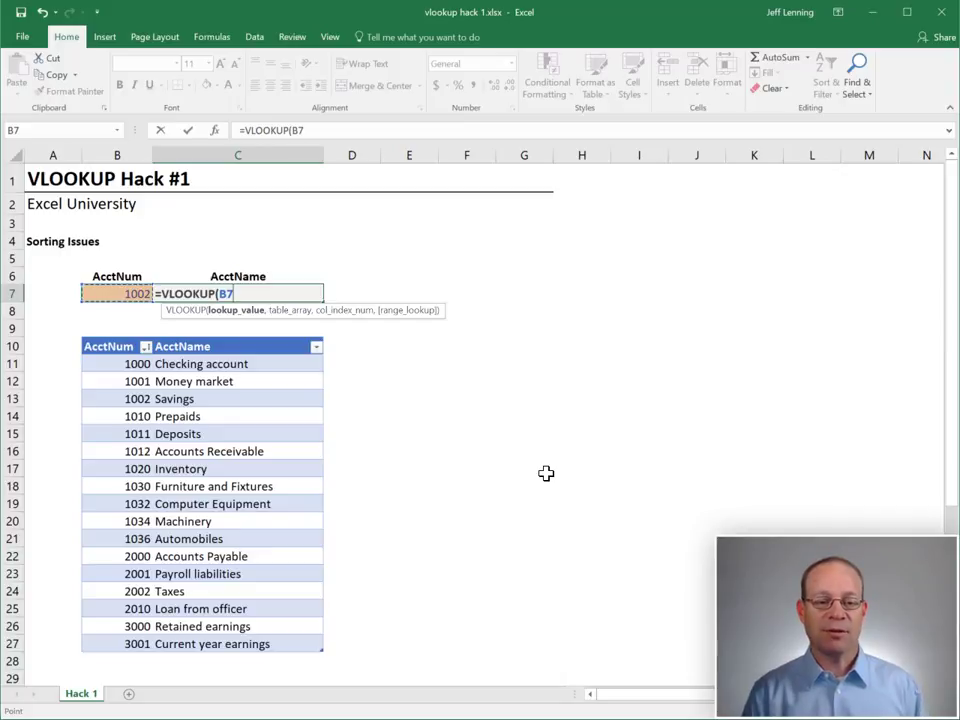
type(",")
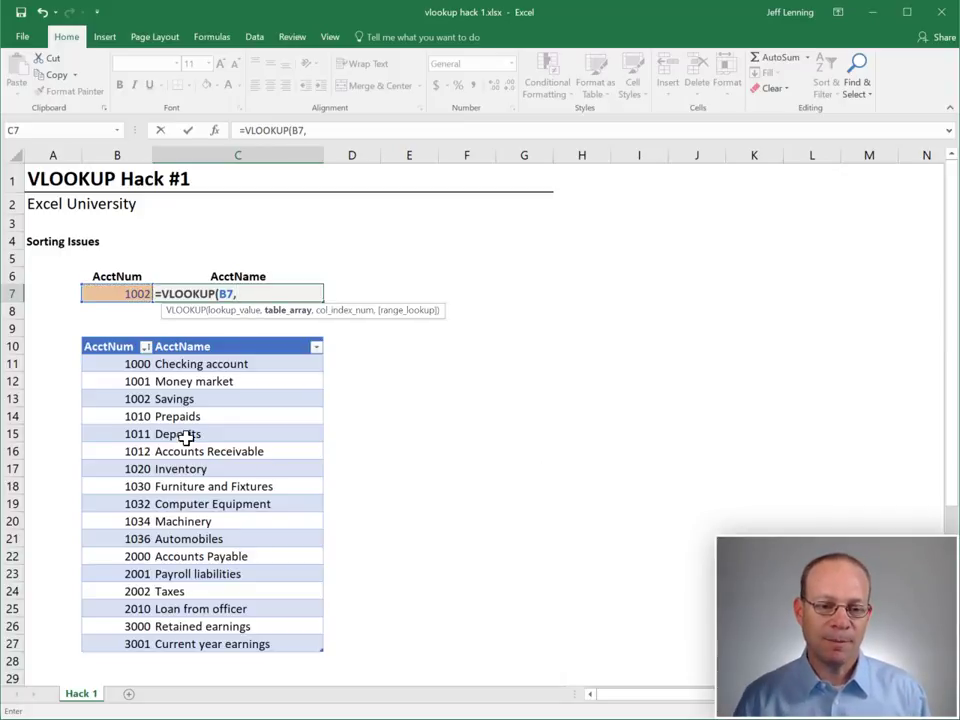
left_click_drag(137, 364, 250, 645)
type(",")
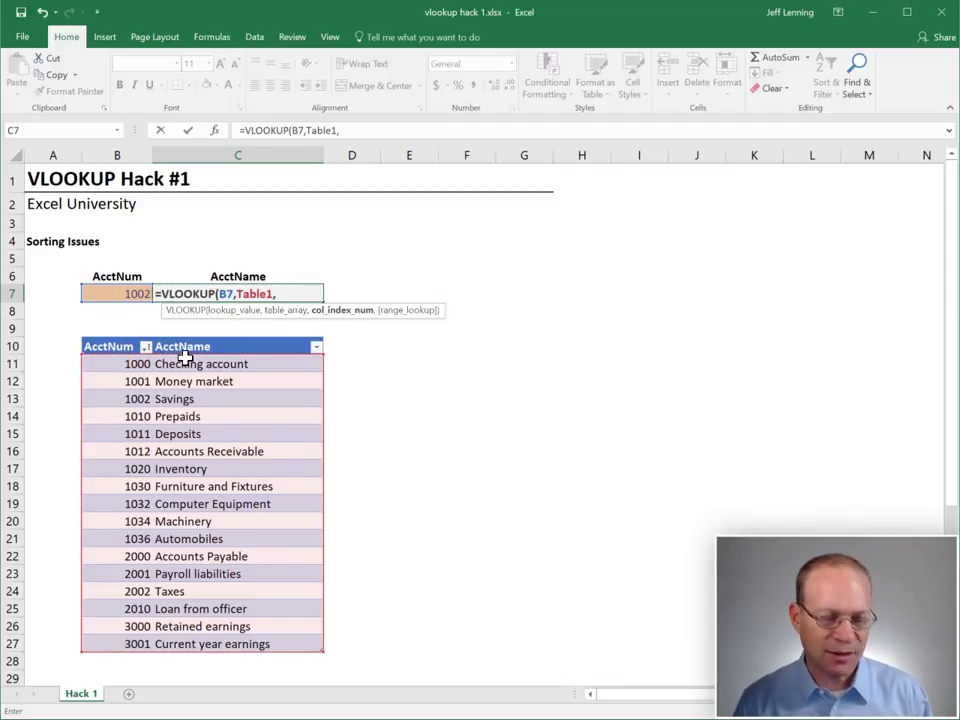
type("2")
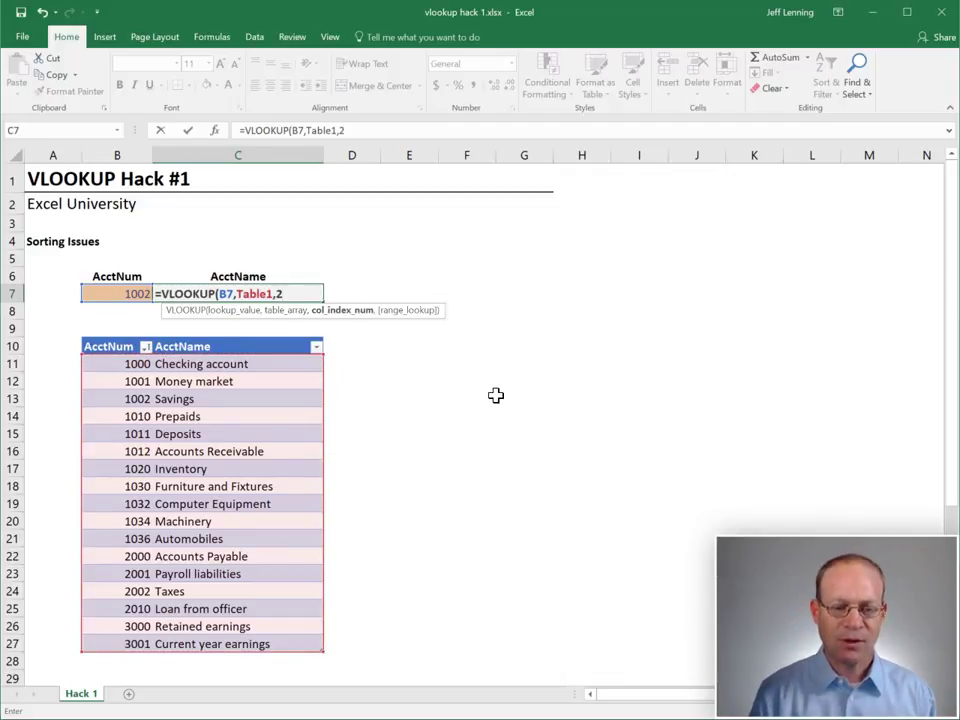
type(")")
key("Return")
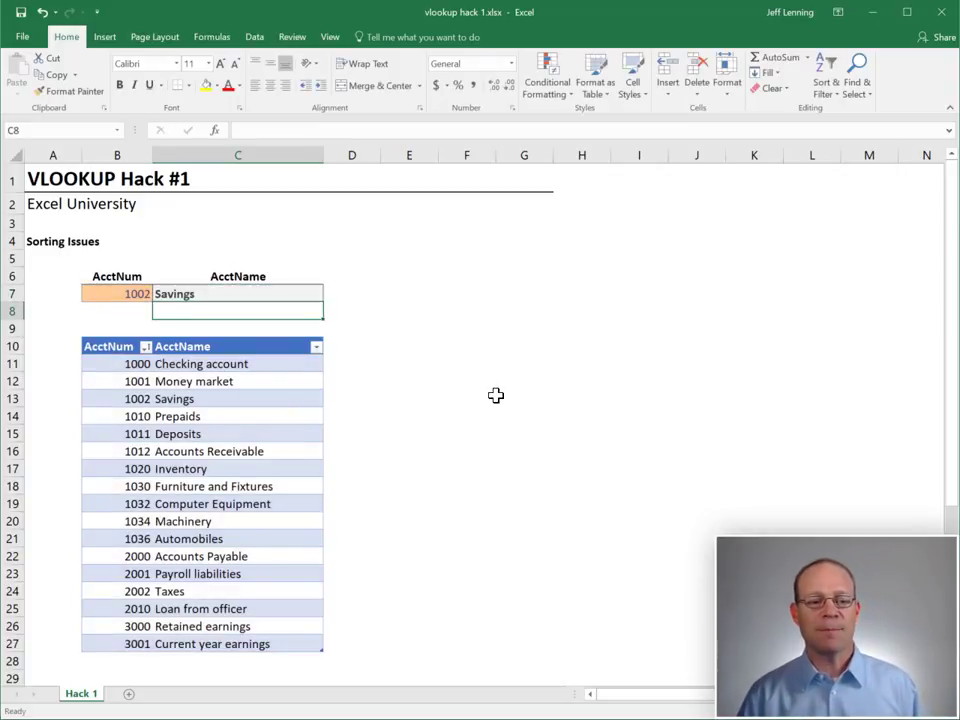
left_click(143, 298)
left_click(175, 298)
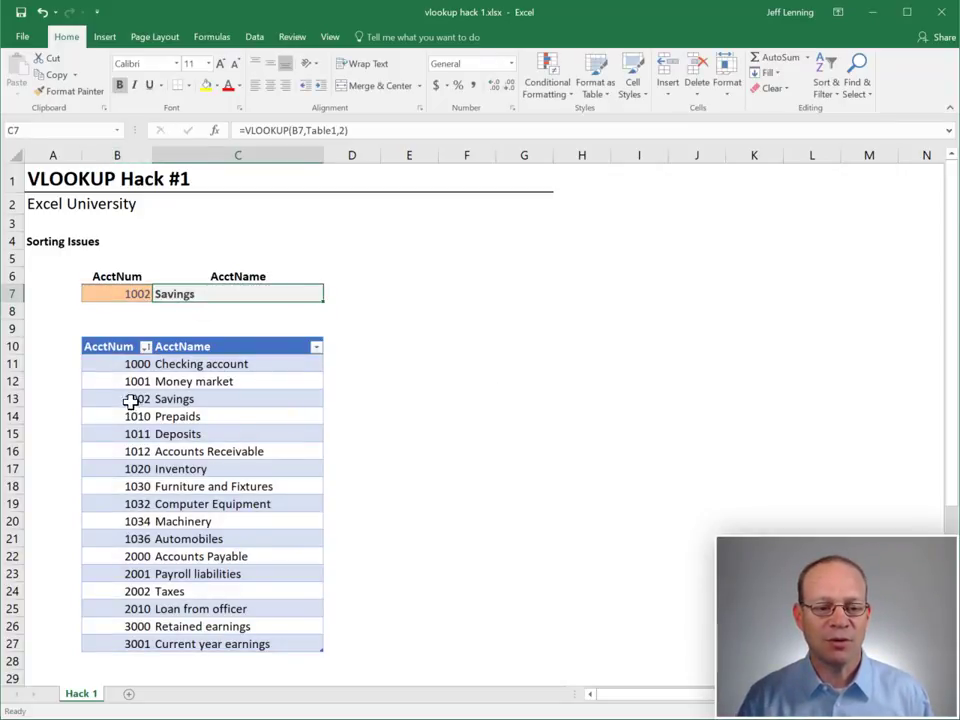
left_click(200, 399)
left_click(139, 293)
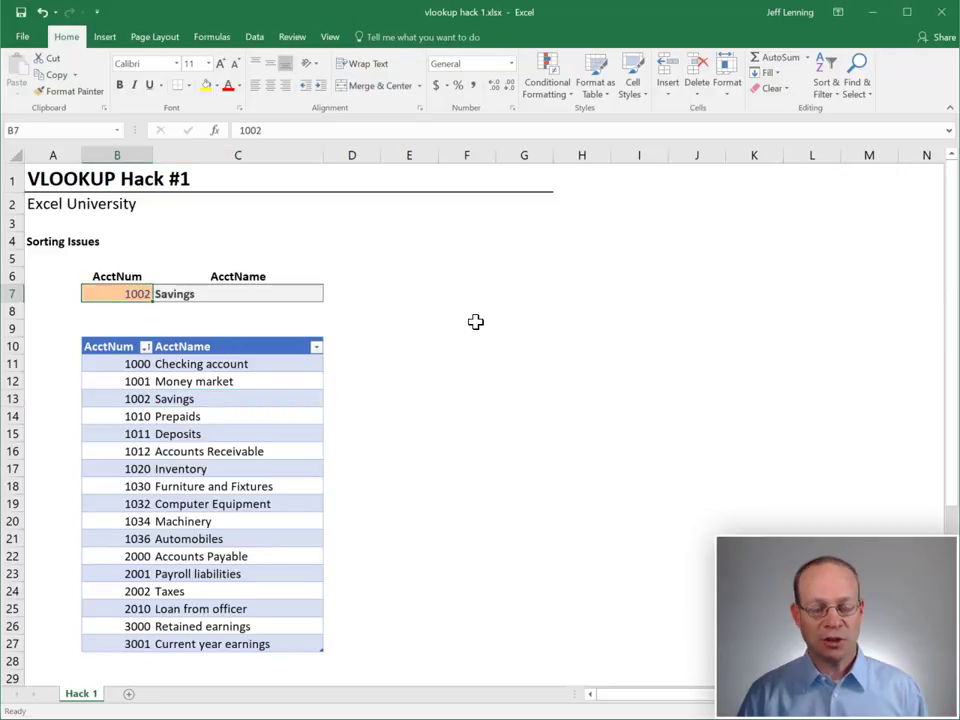
type("1000")
key("Return")
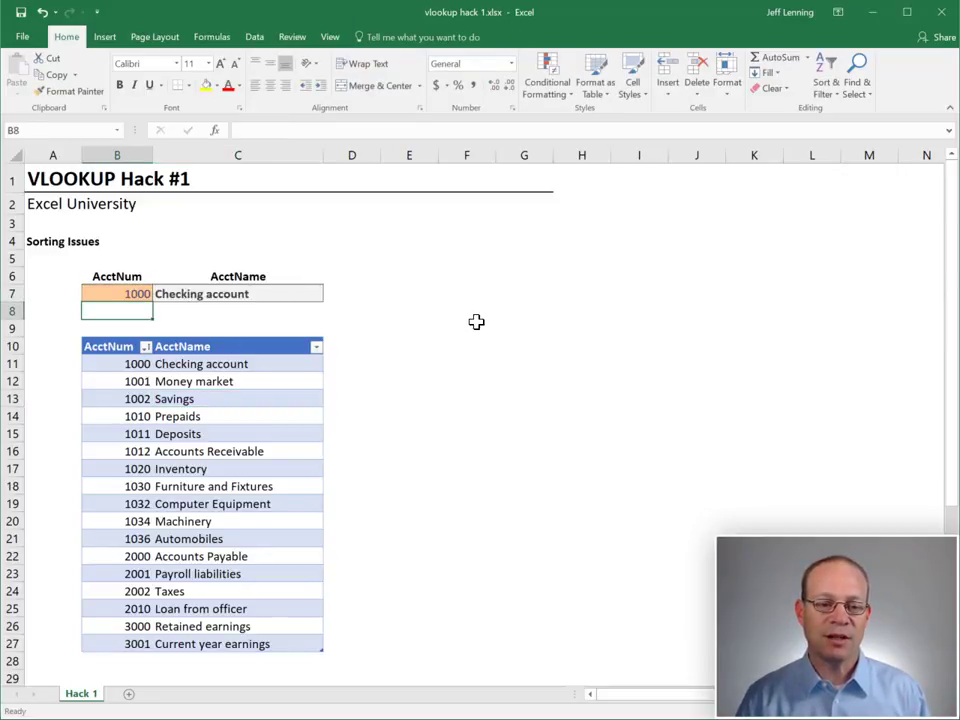
key("Up")
type("1001")
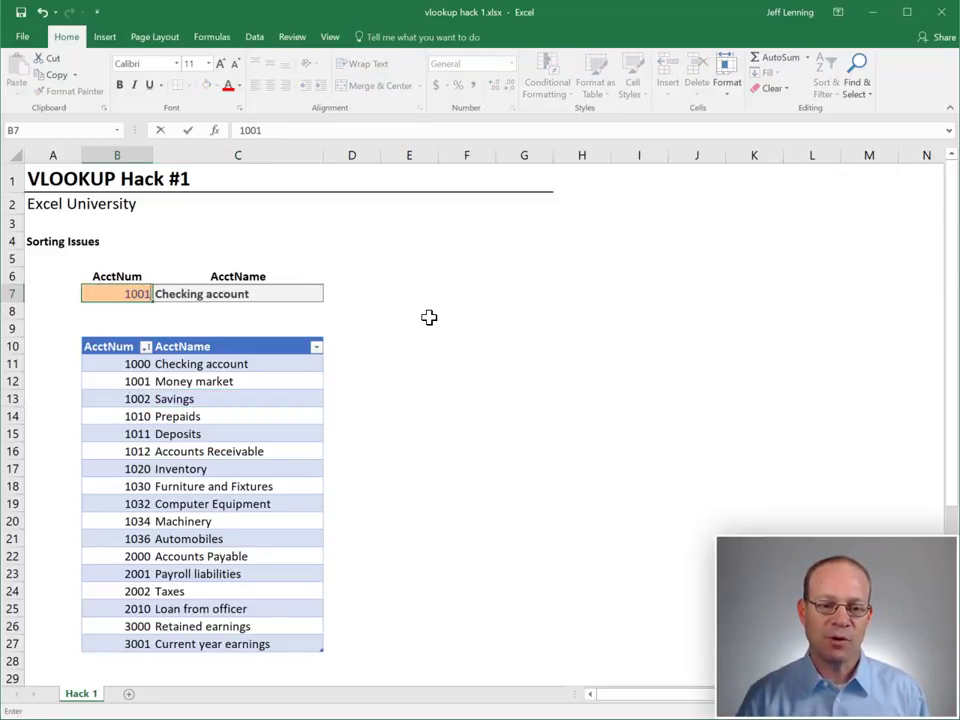
key("Return")
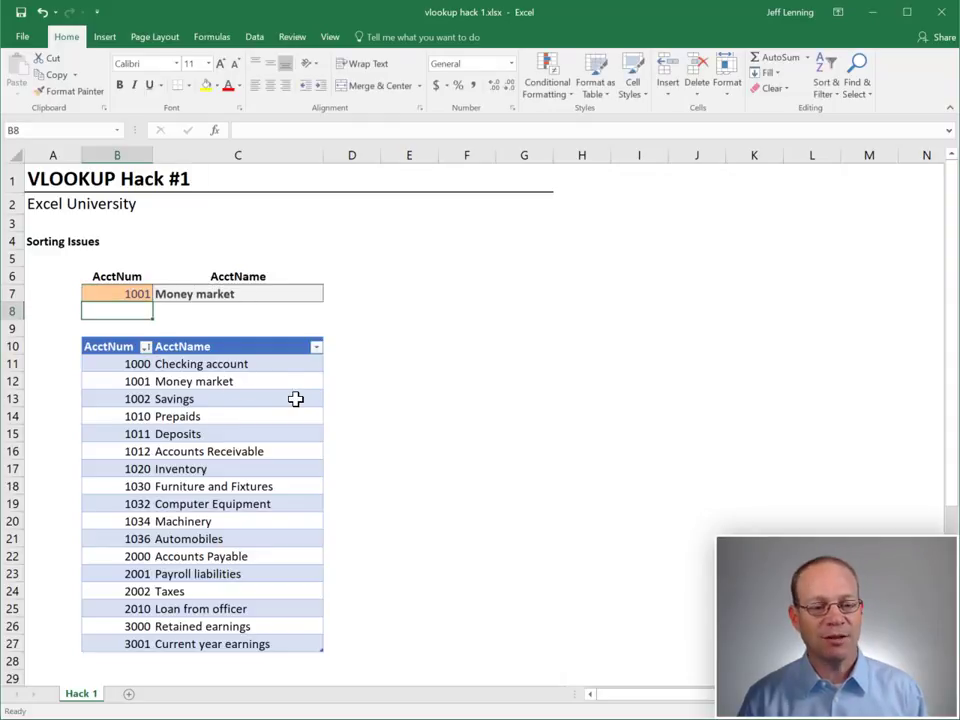
key("Up")
type("1002")
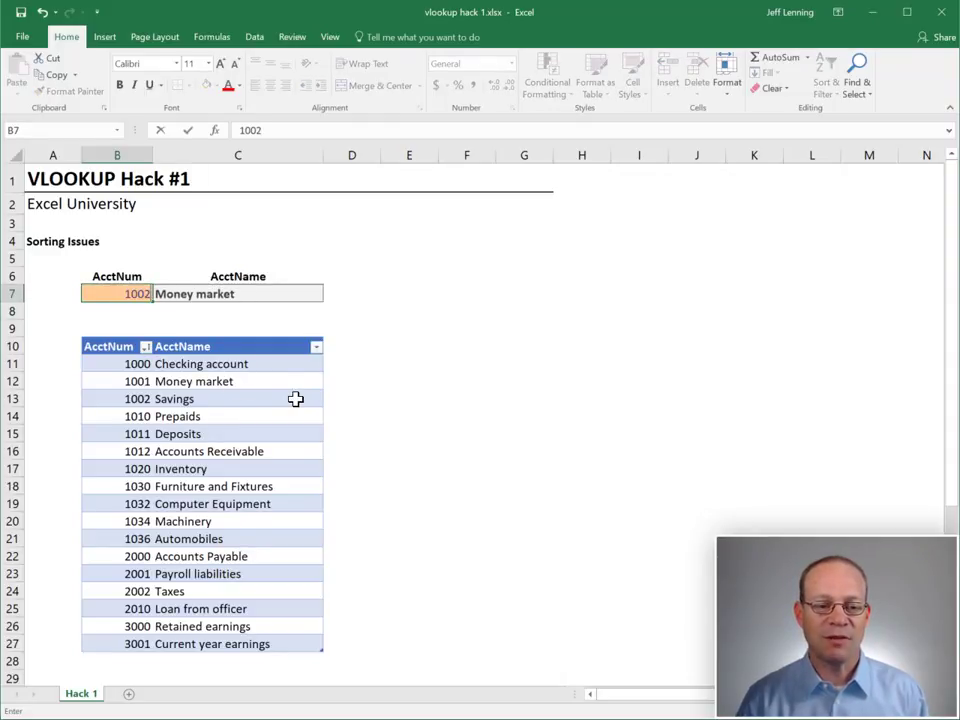
key("Return")
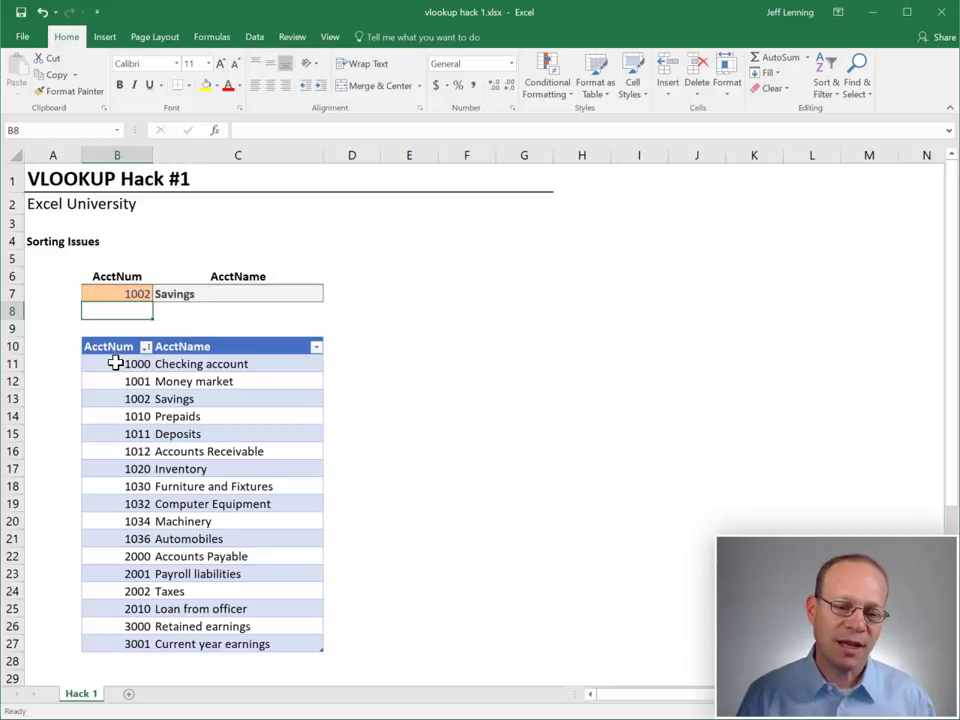
left_click(116, 363)
left_click_drag(116, 363, 114, 641)
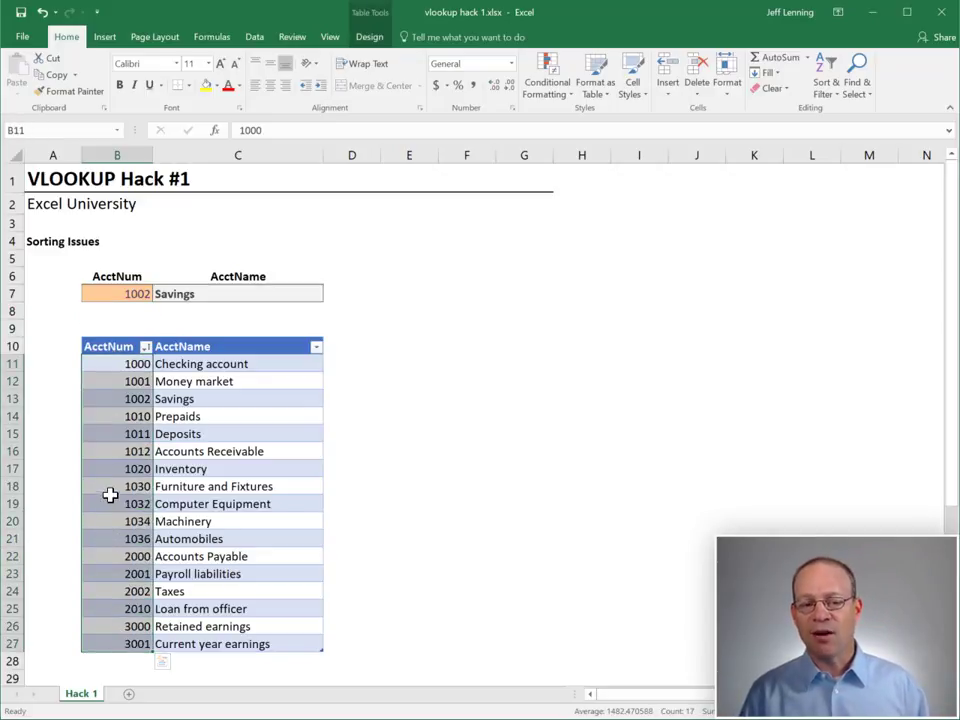
left_click(128, 364)
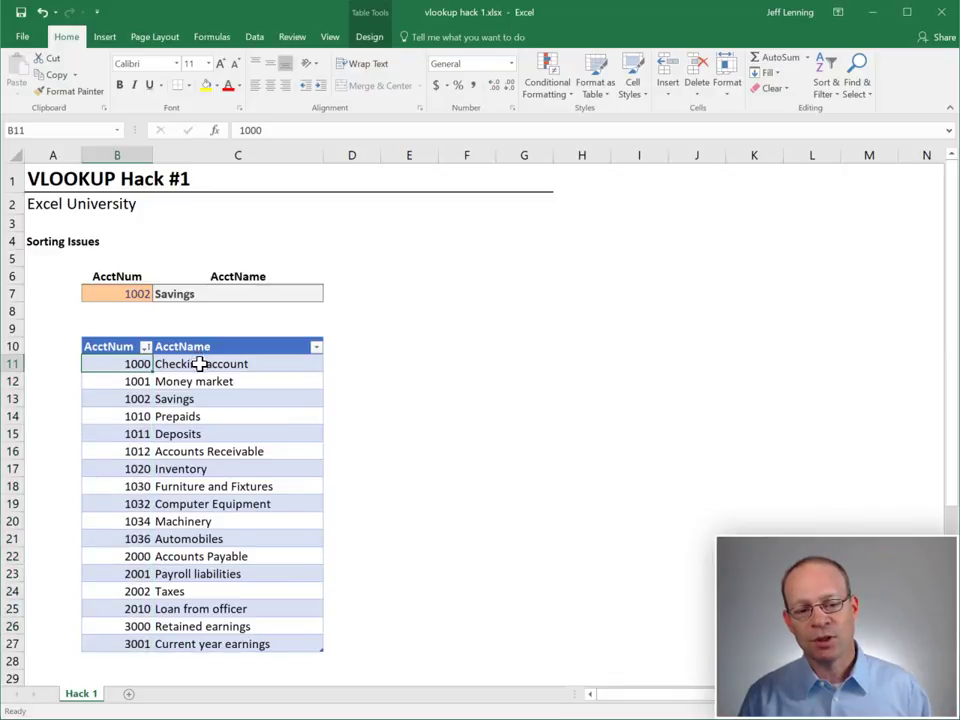
left_click(201, 364)
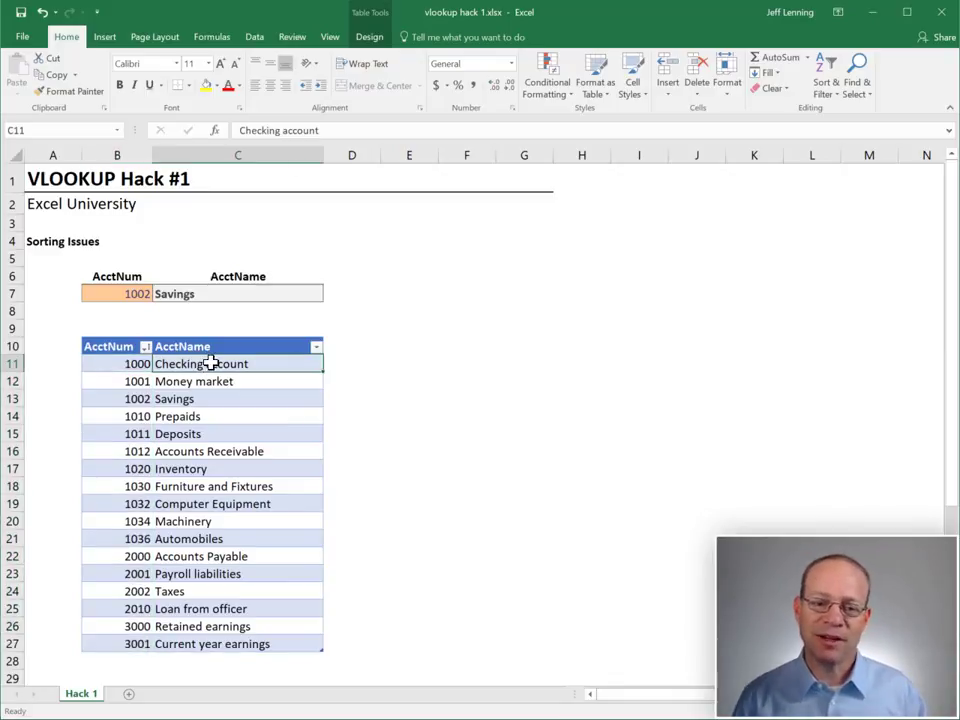
left_click(316, 348)
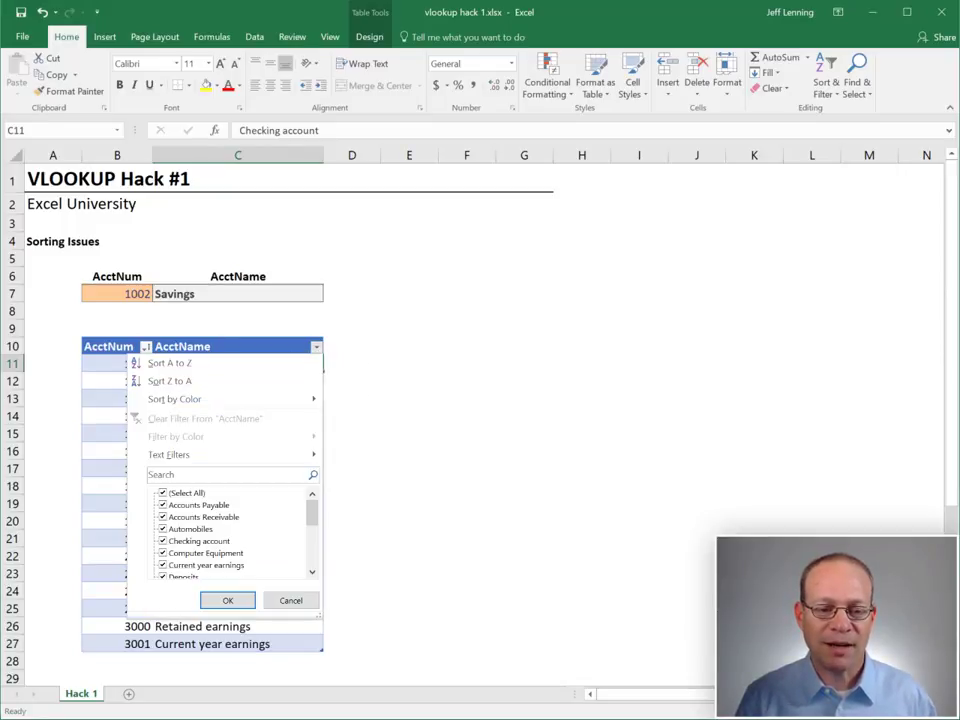
left_click(170, 363)
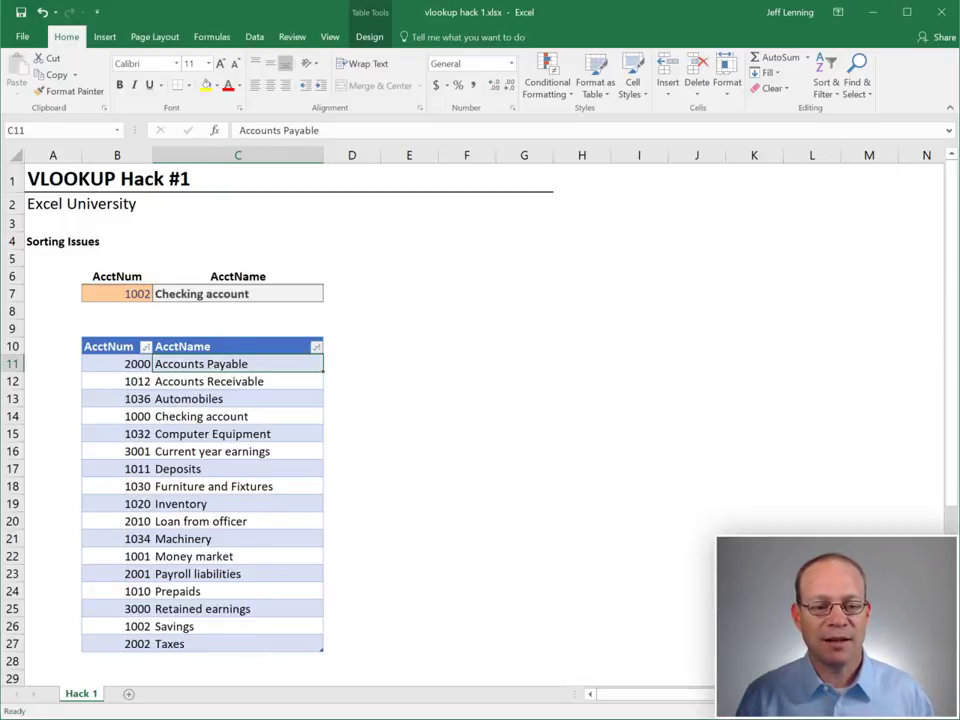
left_click(145, 294)
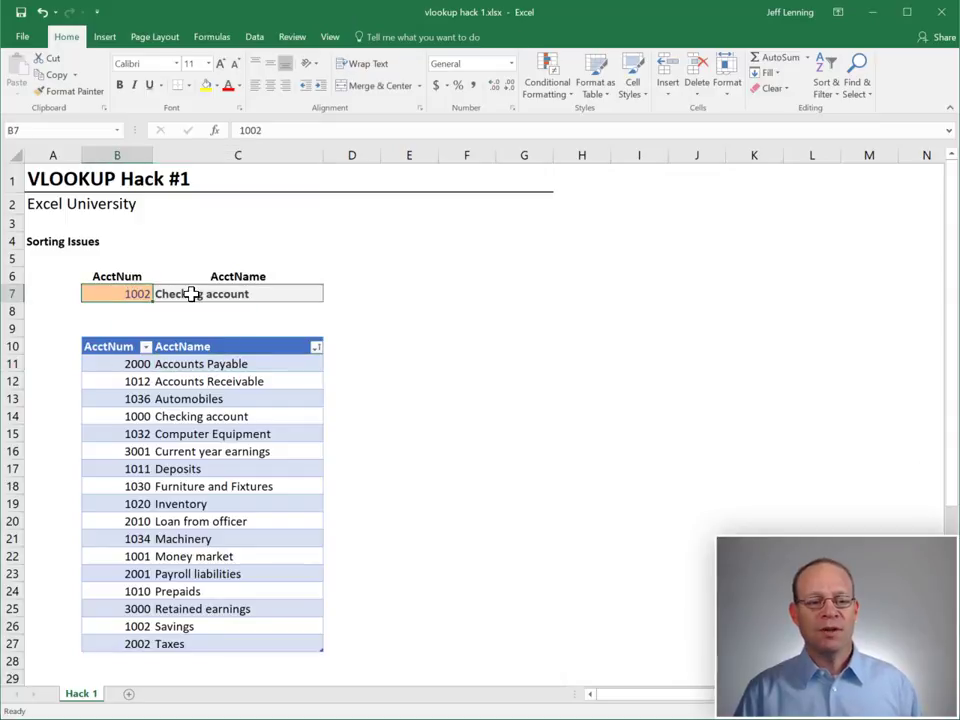
left_click(240, 294)
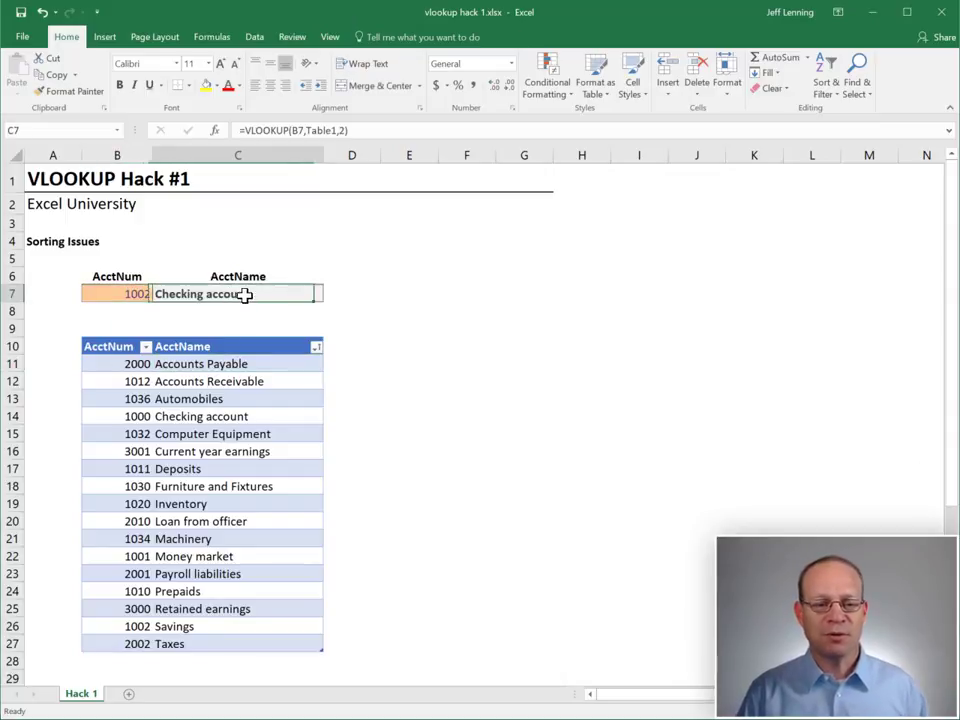
left_click(131, 627)
left_click(197, 627)
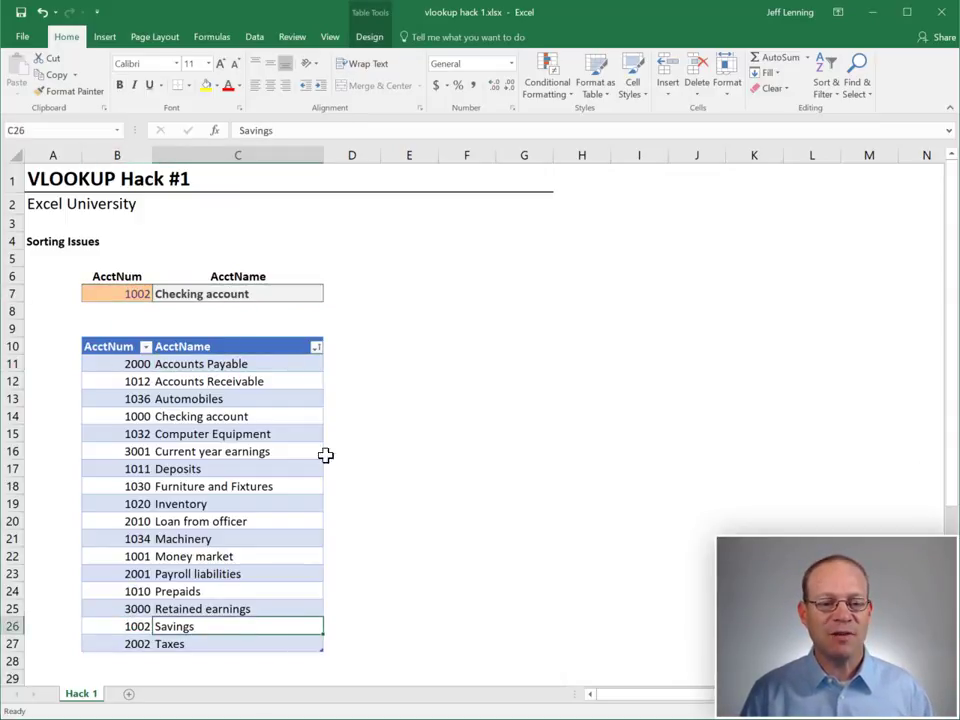
left_click(234, 295)
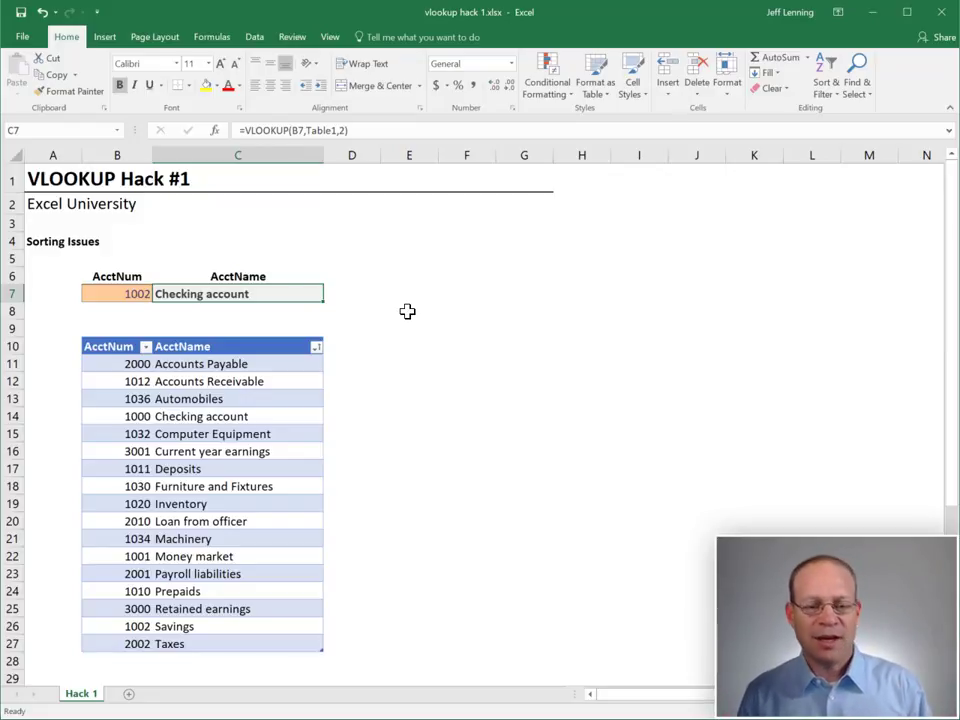
- Add a fourth argument to C7's VLOOKUP, trying TRUE then replacing it with FALSE
key("F2")
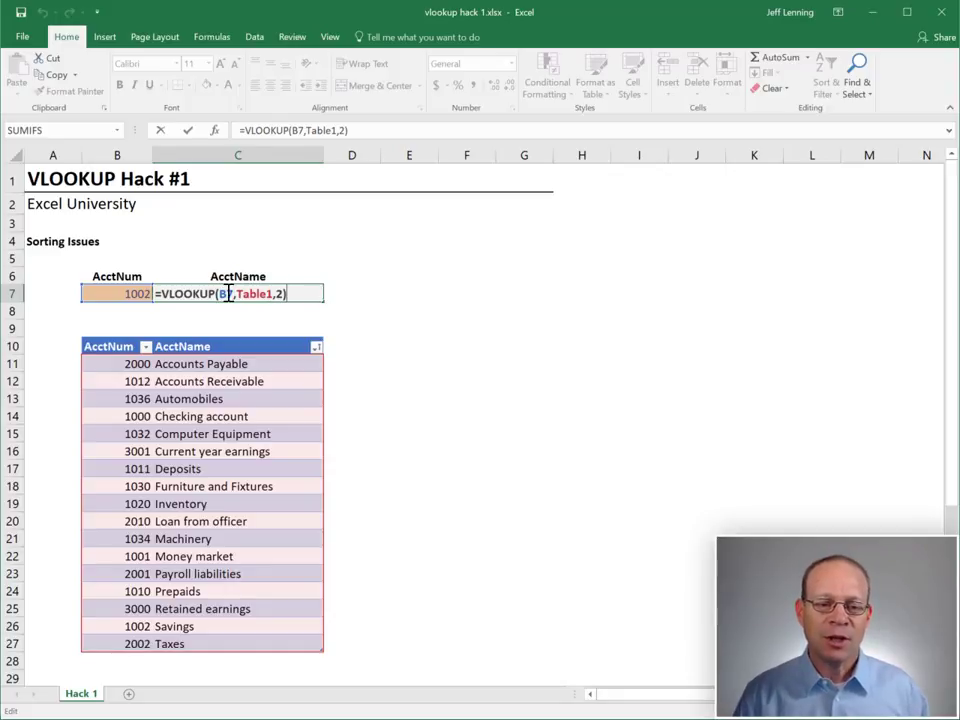
left_click_drag(220, 293, 338, 300)
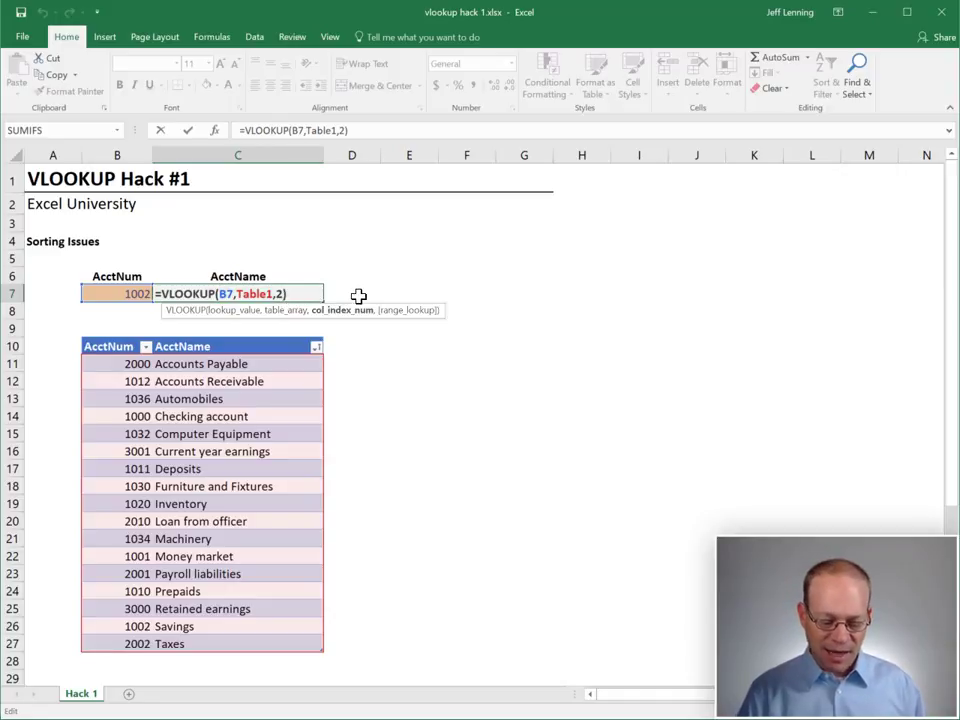
type(",")
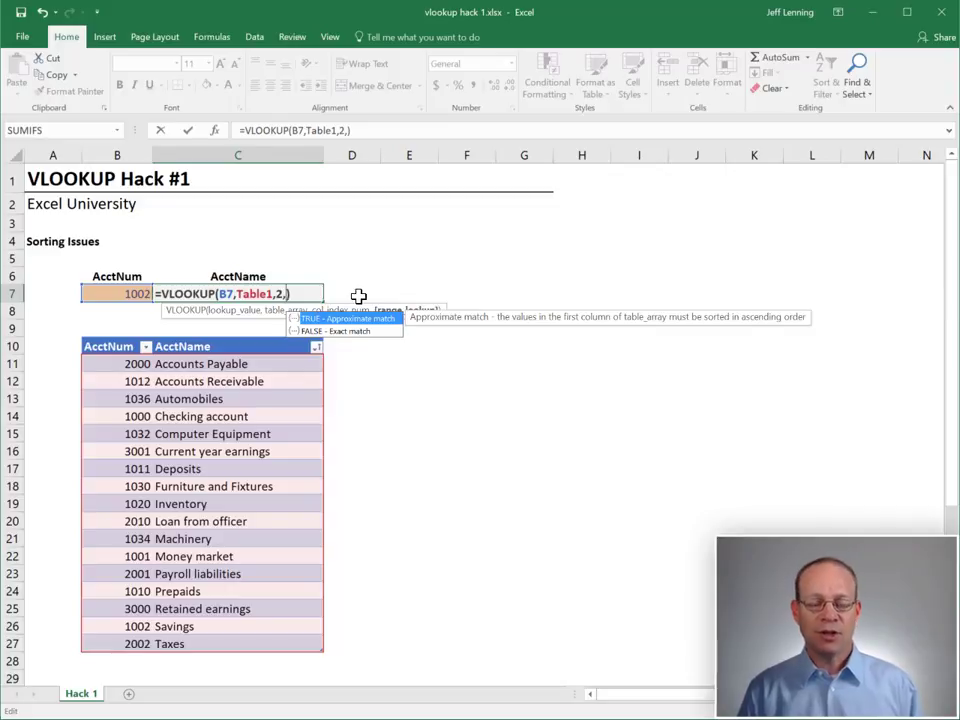
type("true")
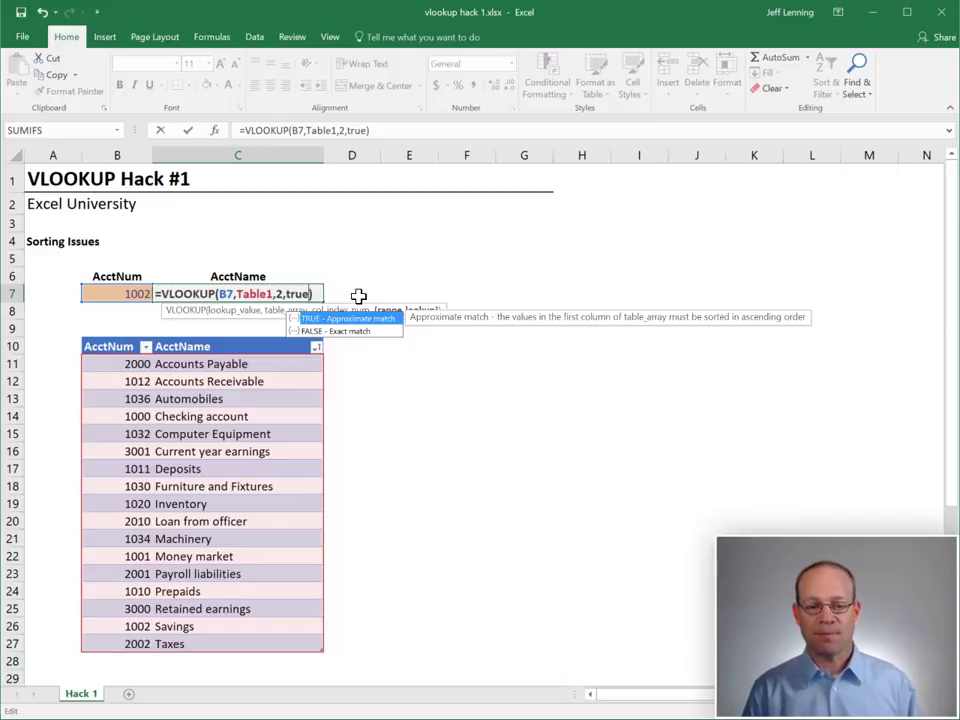
key("BackSpace")
key("BackSpace")
key("BackSpace")
key("BackSpace")
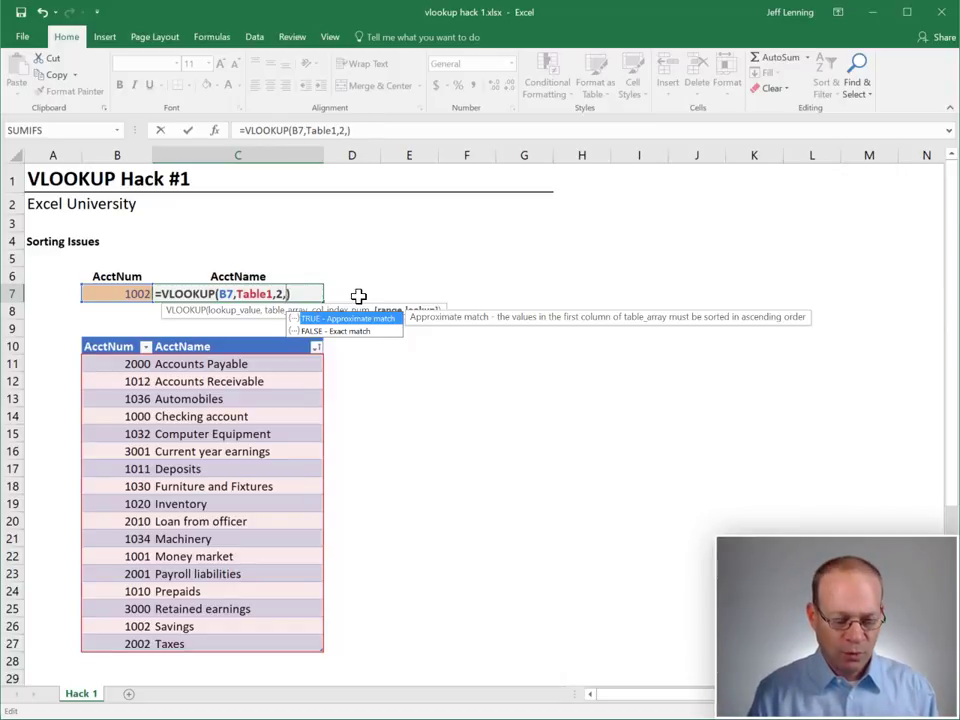
type("false")
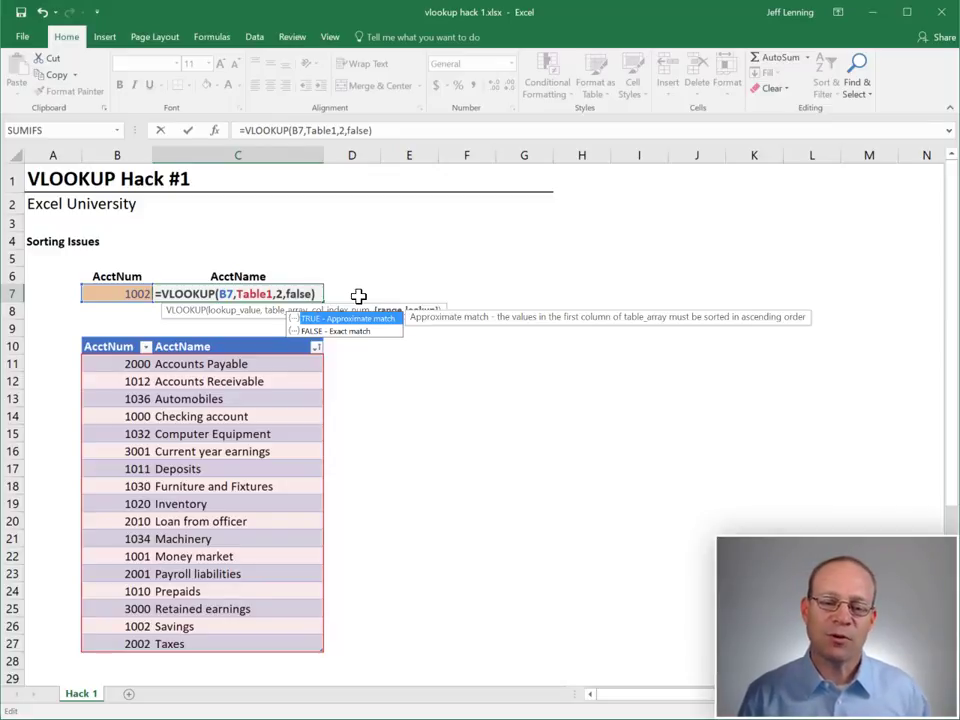
- Commit the FALSE exact-match formula and verify account 1002 returns Savings against the table
key("Return")
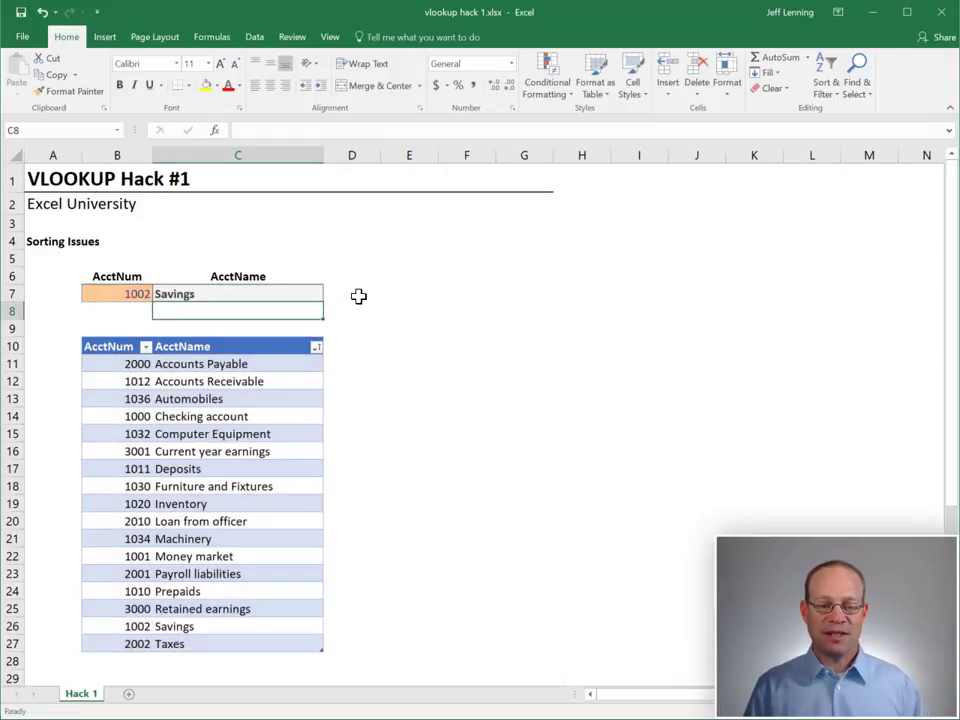
left_click(141, 294)
left_click(178, 295)
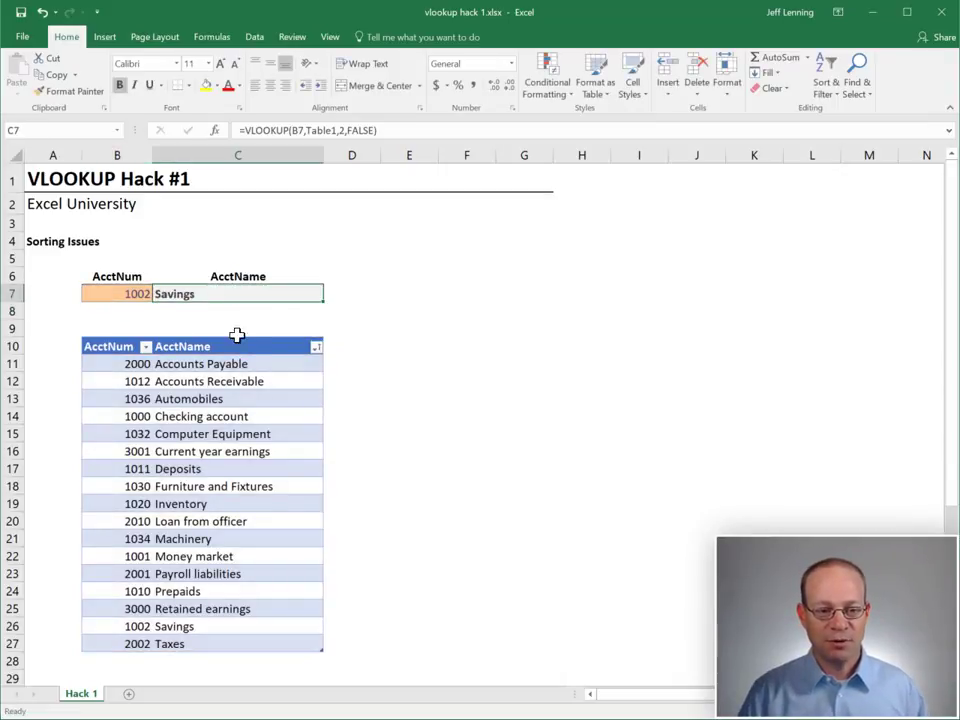
left_click(147, 628)
left_click(178, 626)
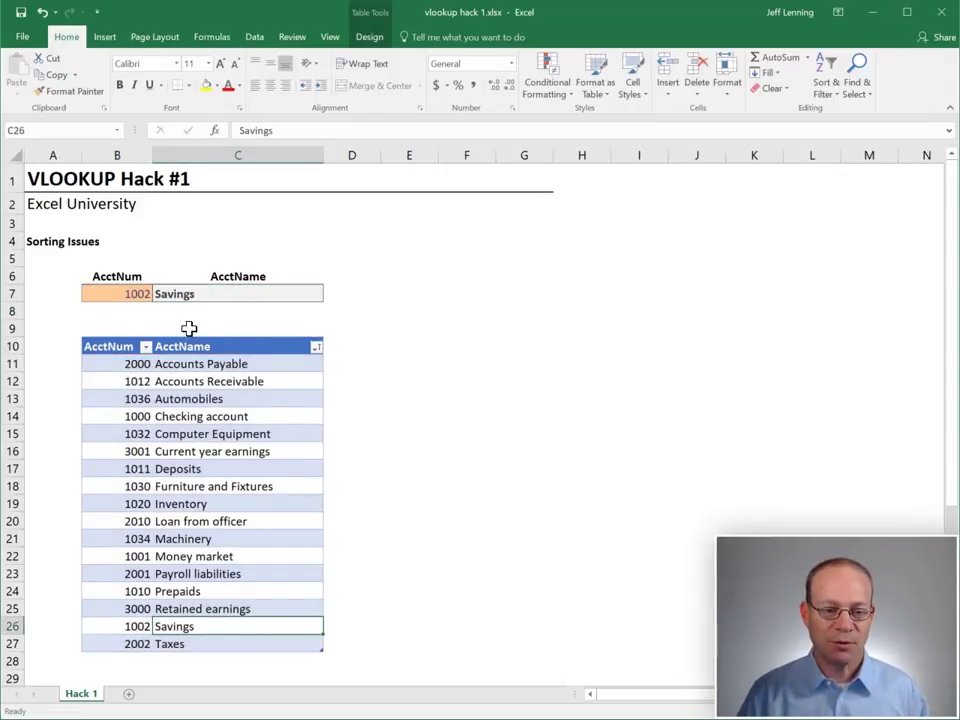
- Try accounts 1000 and 1001 as the lookup value in B7
left_click(146, 294)
type("1000")
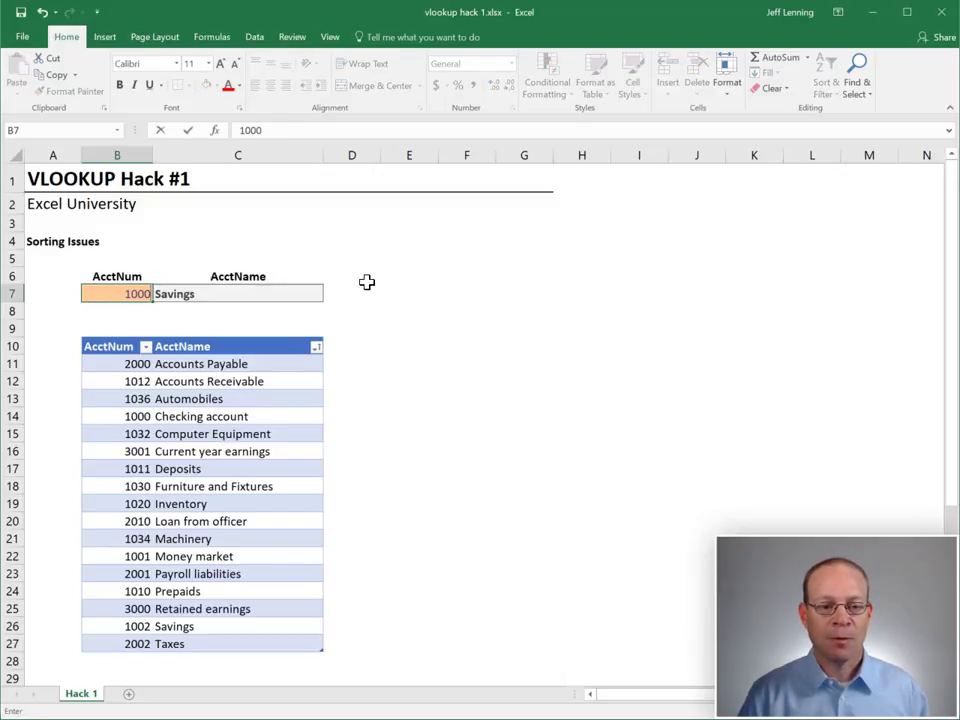
key("Return")
key("Up")
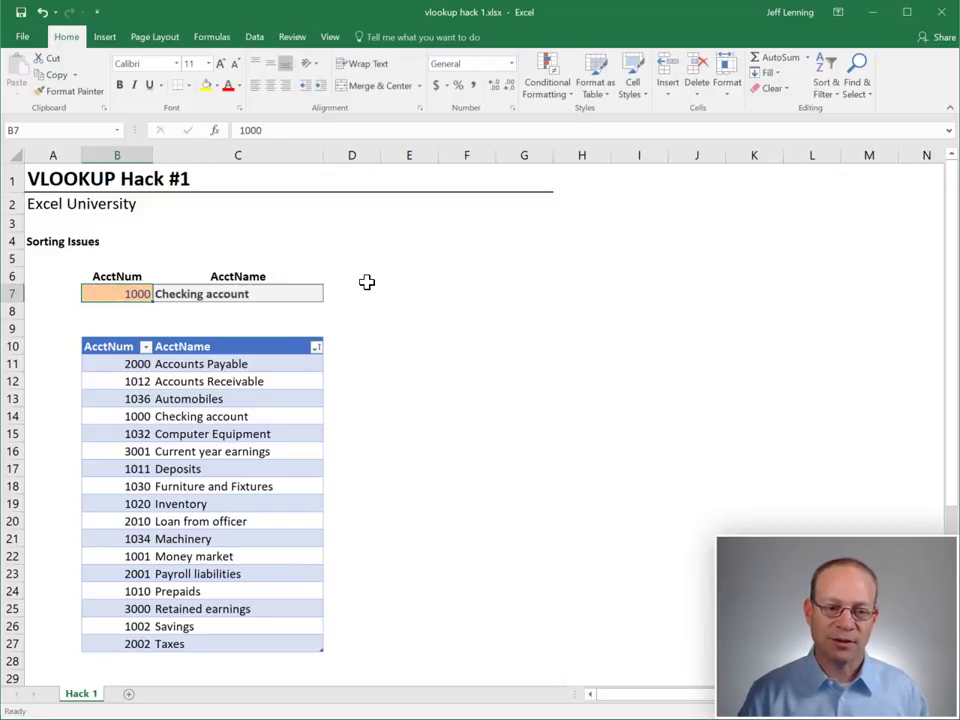
type("1001")
key("Return")
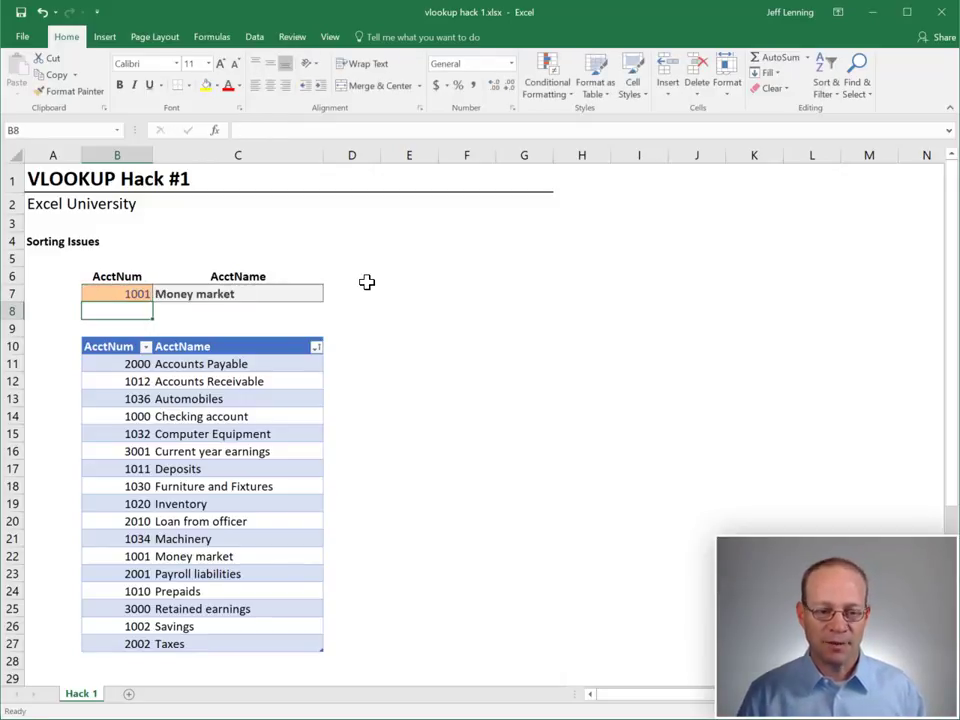
- Enter account 1011 in B7 and verify C7's Deposits result against the table
key("Up")
type("100")
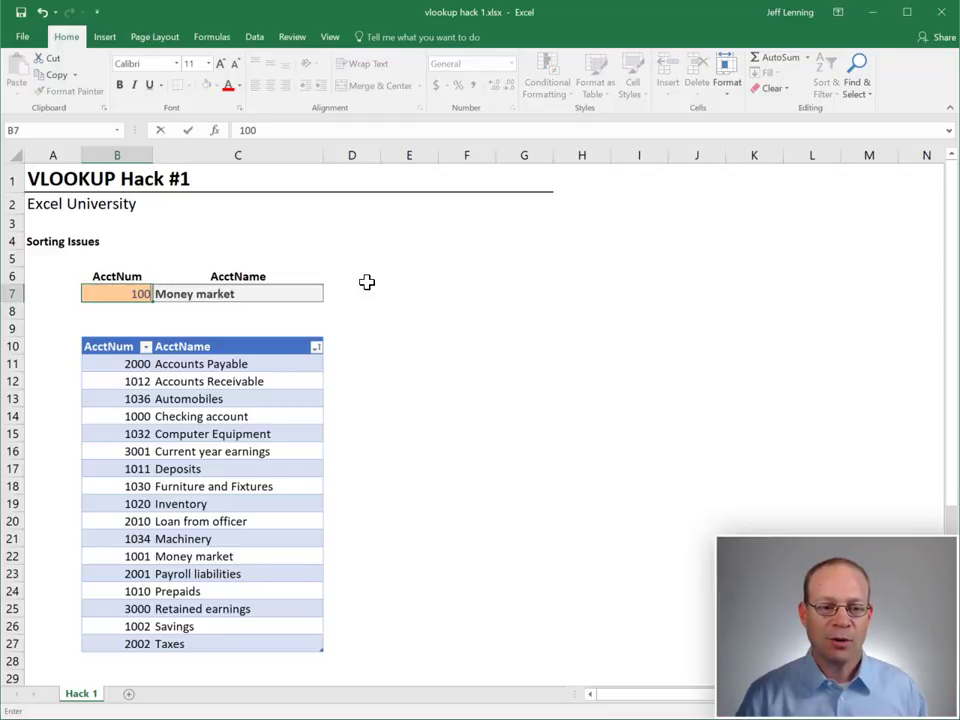
key("BackSpace")
type("11")
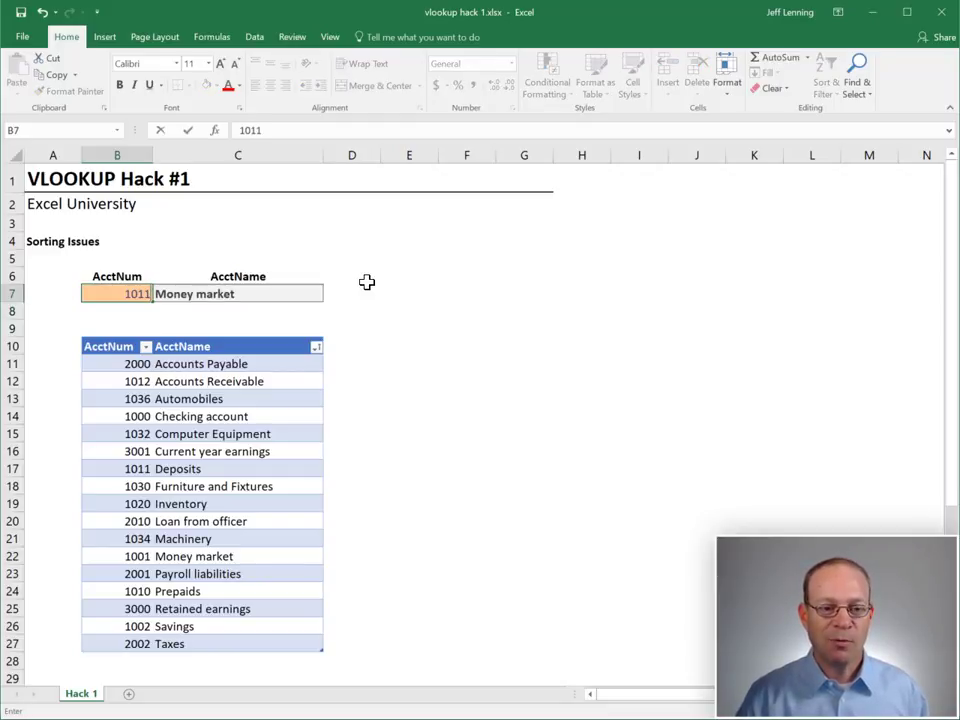
key("Return")
left_click(138, 469)
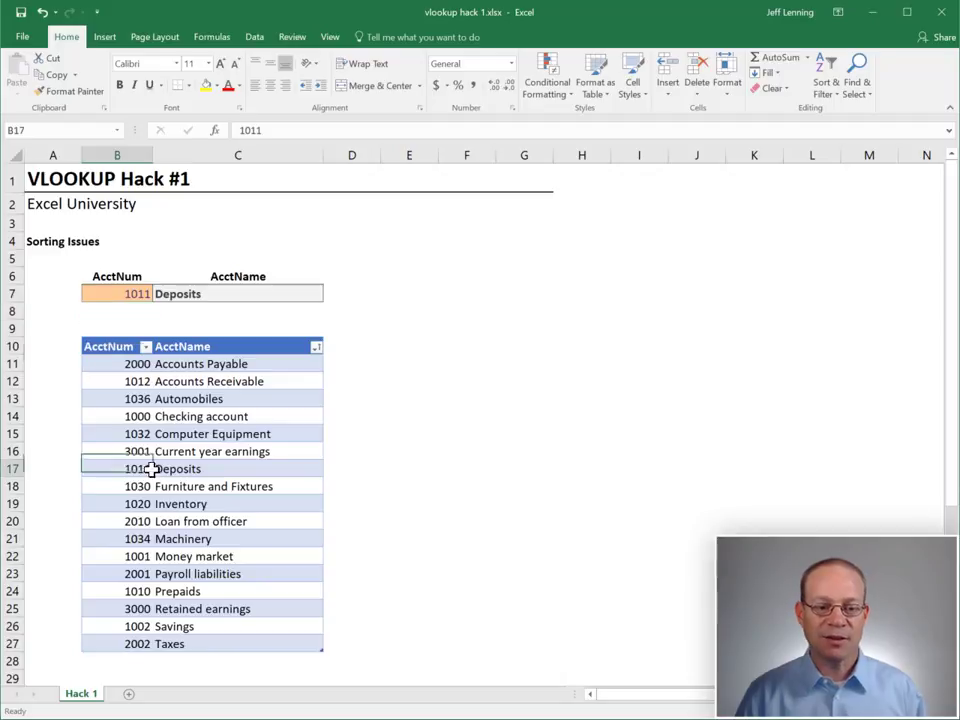
left_click(226, 295)
key("F2")
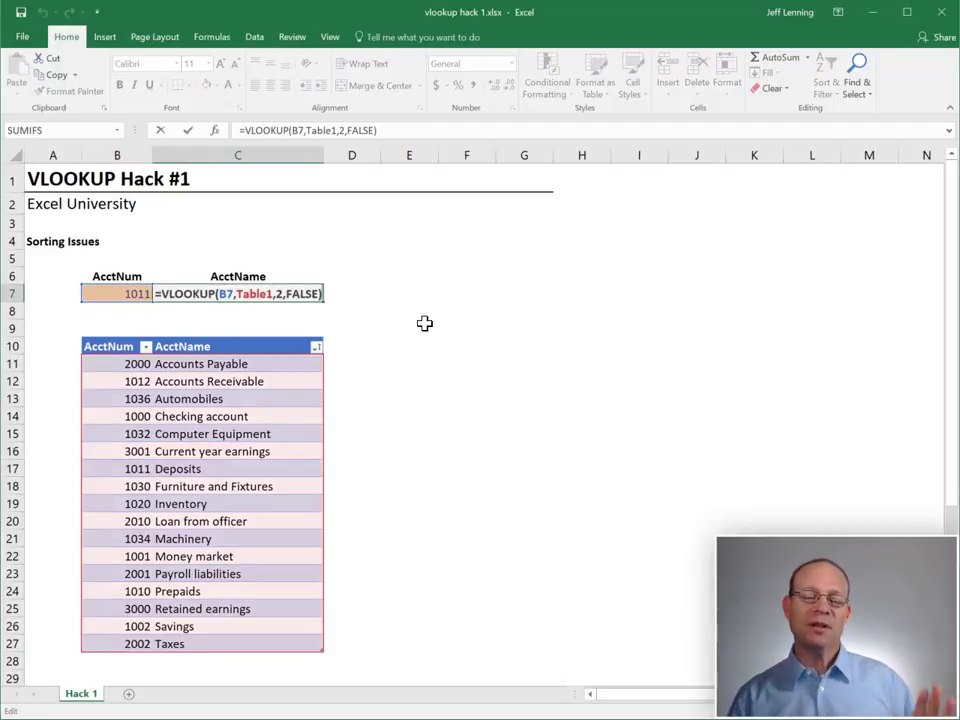
left_click(310, 294)
left_click(388, 310)
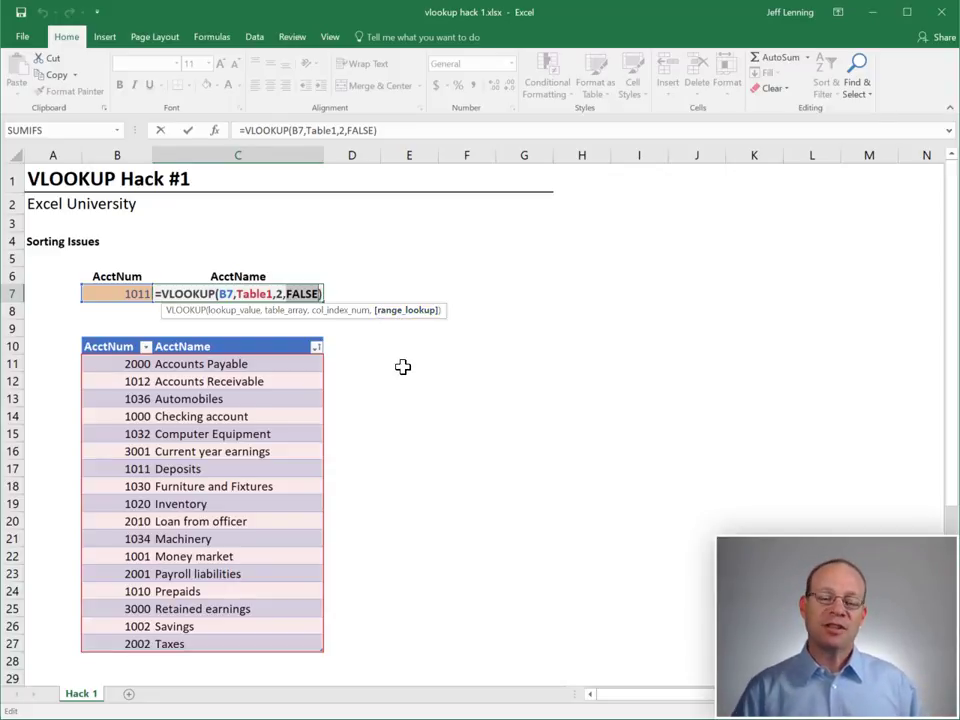
type("true")
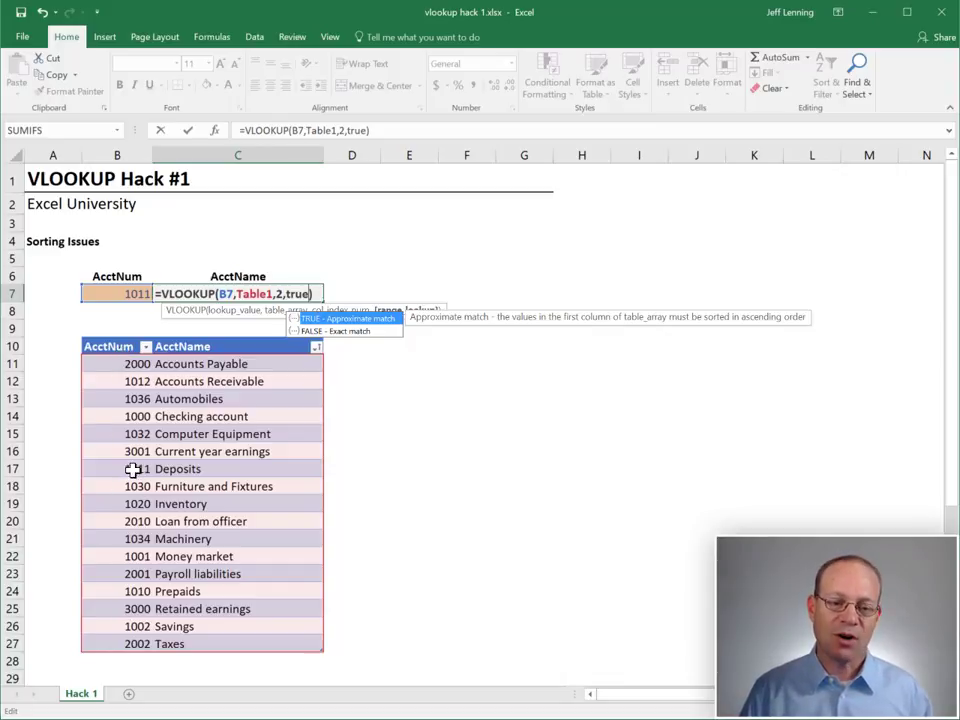
key("BackSpace")
key("BackSpace")
key("BackSpace")
key("BackSpace")
type("false")
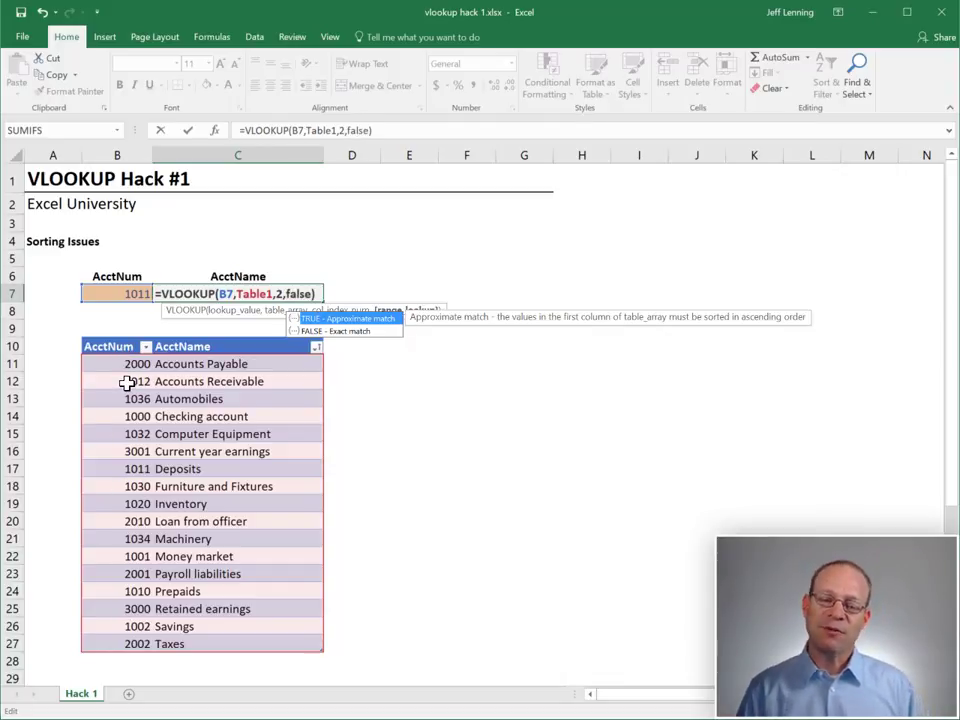
key("Return")
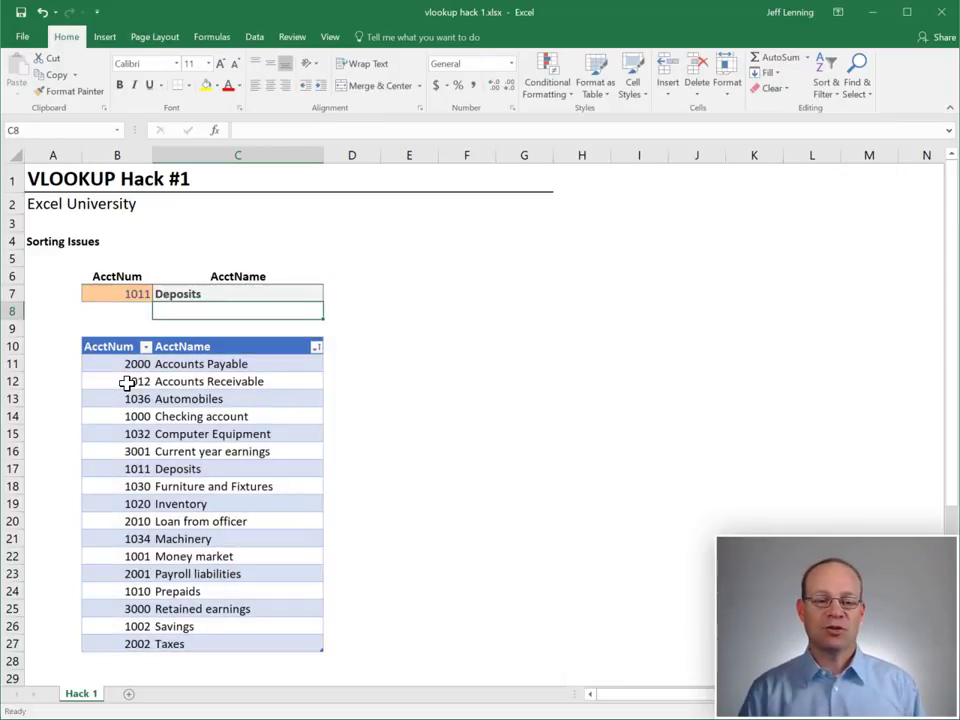
key("Up")
key("F2")
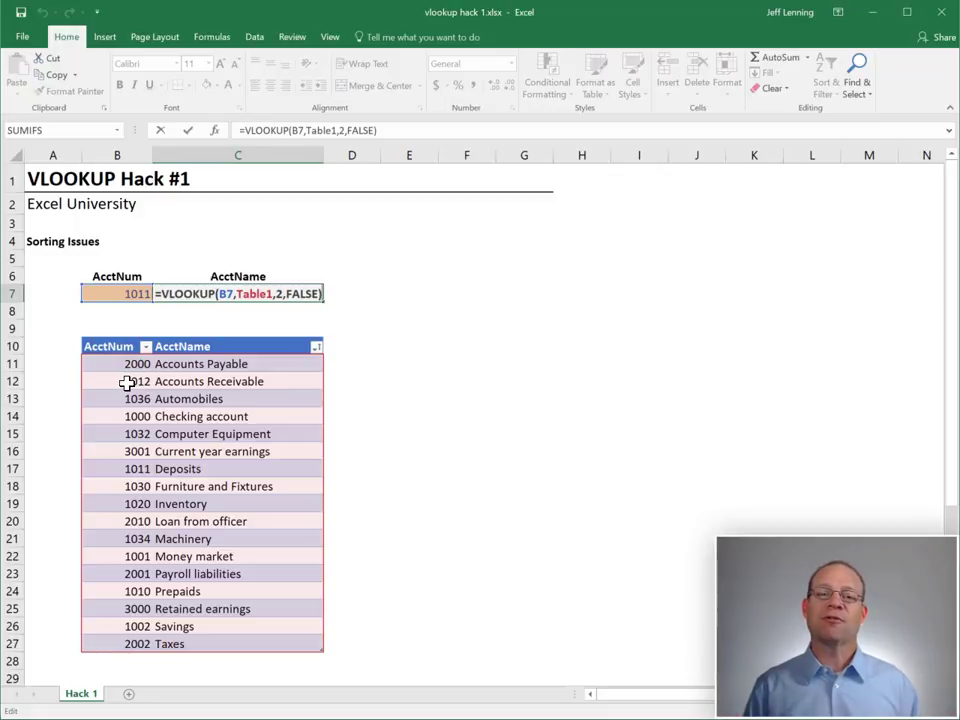